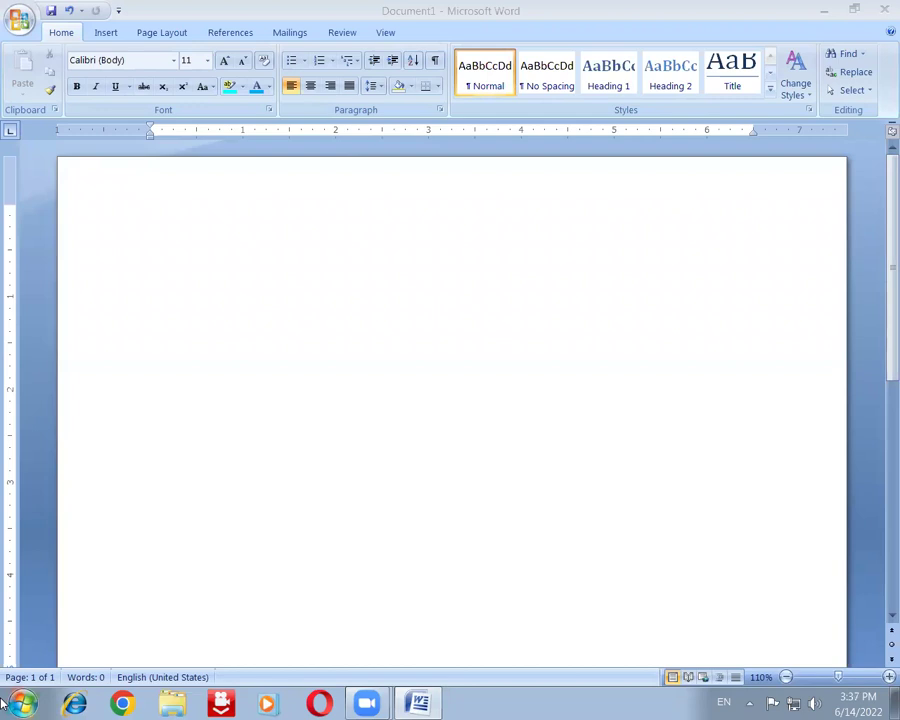
# Write the question "3) Define Image Data .Explain about image Analysis." as the document's first line.
pyautogui.click(101, 232)
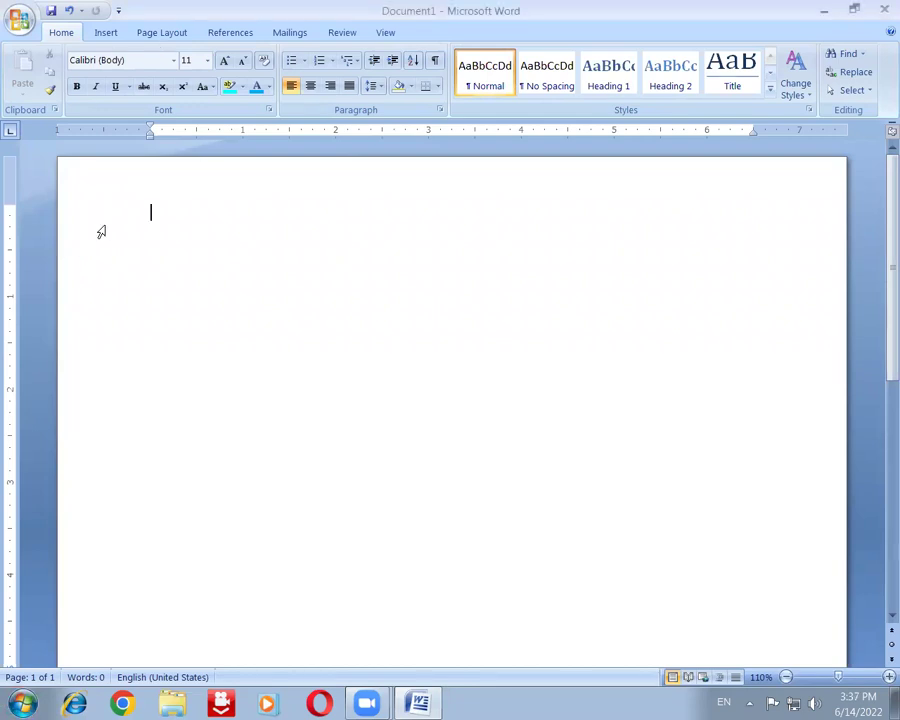
pyautogui.moveTo(366, 703)
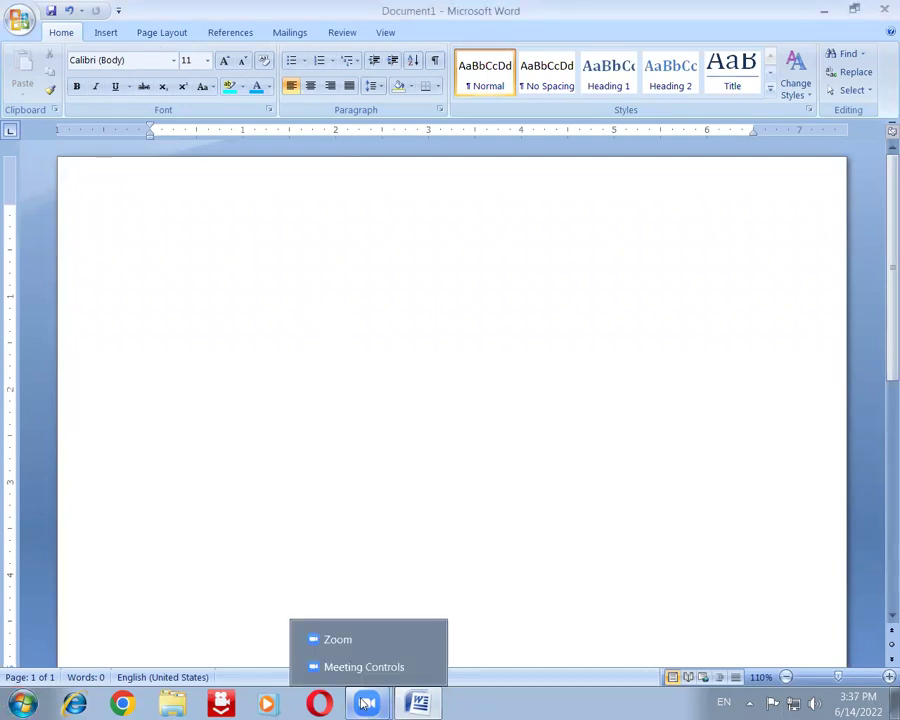
pyautogui.write('3)')
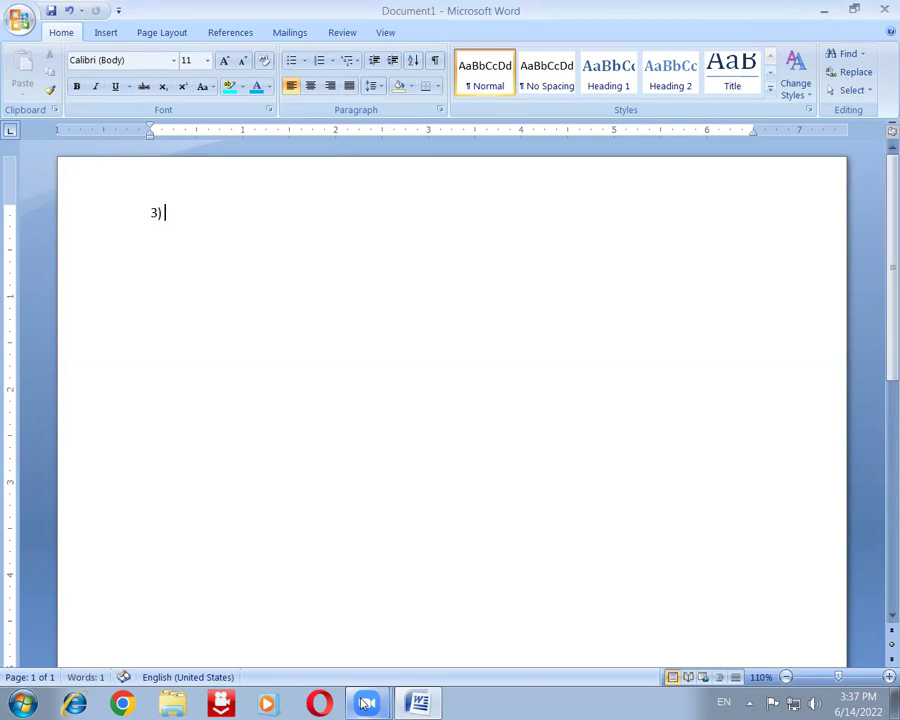
pyautogui.write(' Define Image Dta ')
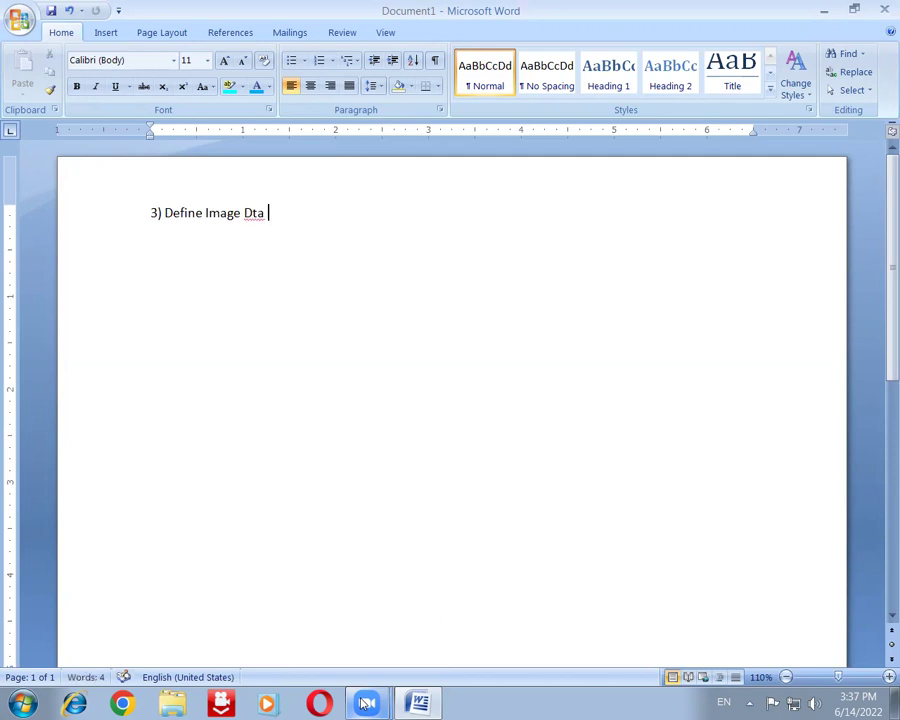
pyautogui.write('.Explain ab')
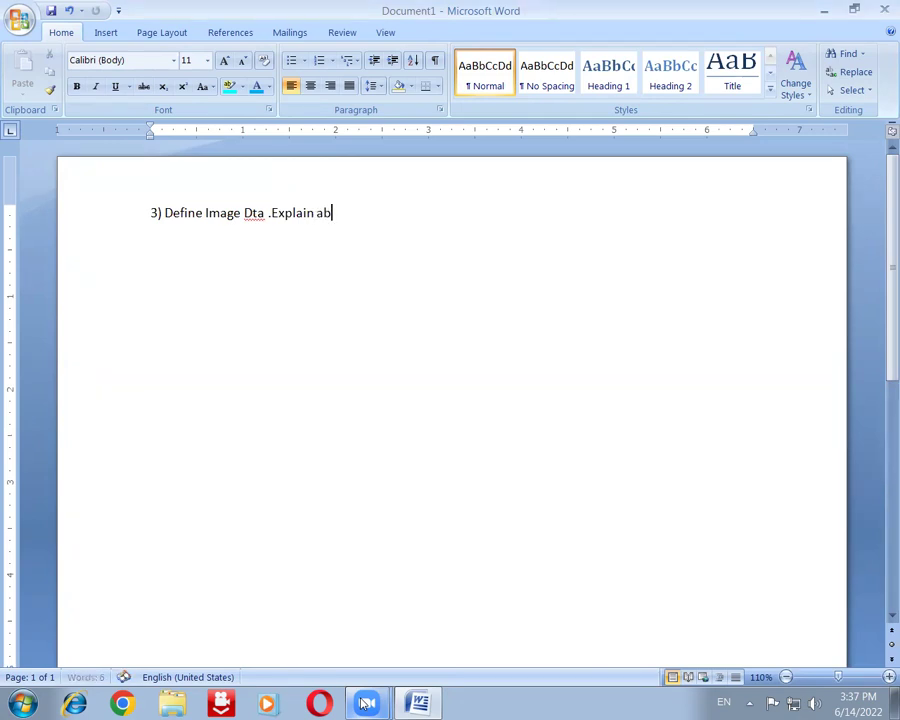
pyautogui.write('out image')
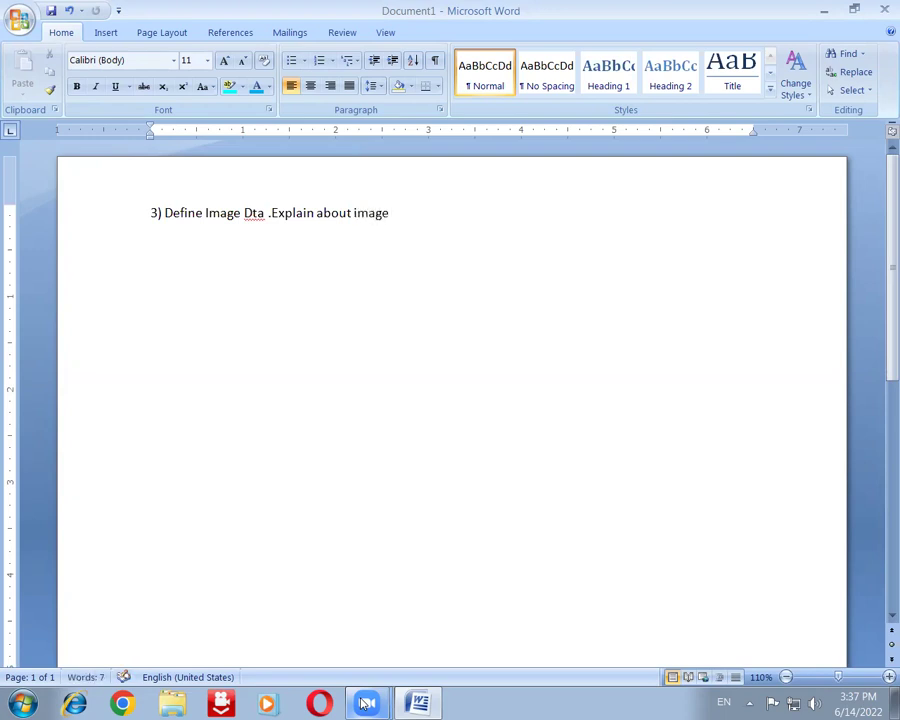
pyautogui.write(' Analysis')
pyautogui.write('.')
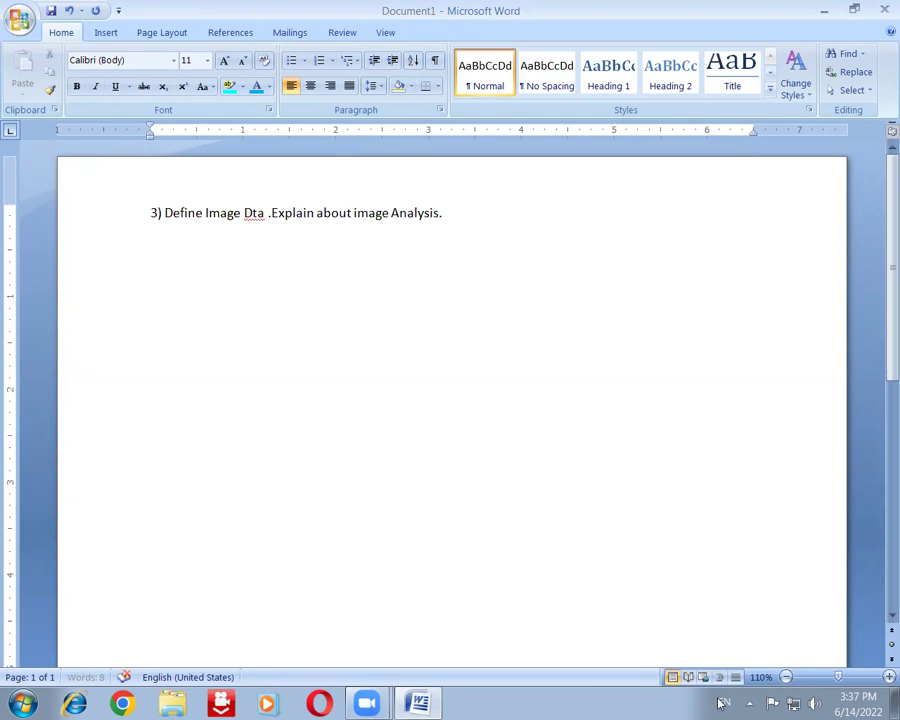
pyautogui.write('a')
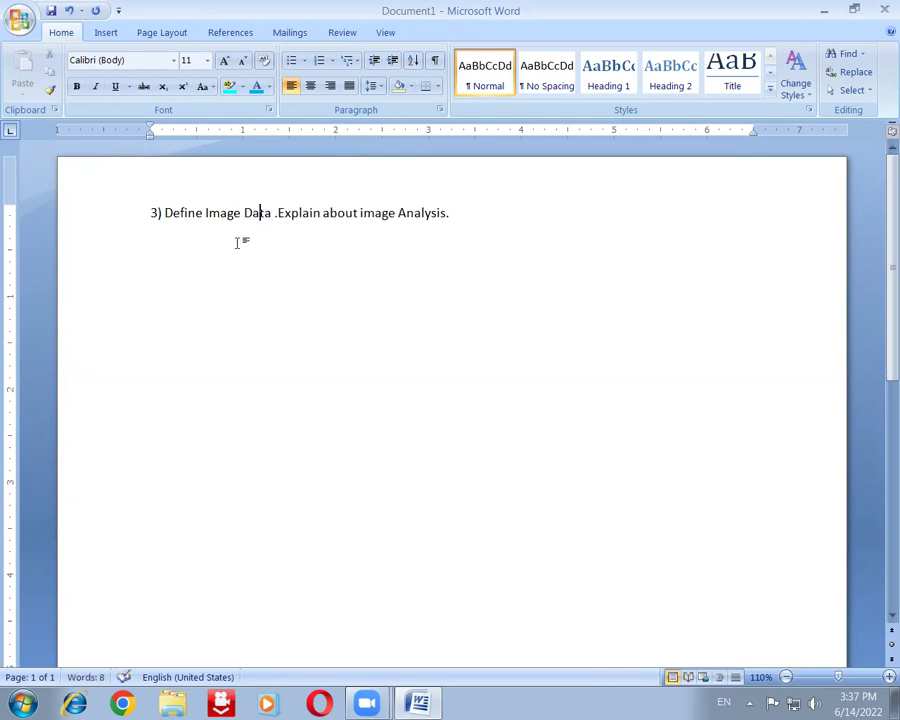
# Add the headings "Image Data:-" and "Image Analysis:-" on separate lines below the question.
pyautogui.click(461, 223)
pyautogui.press('Return')
pyautogui.write('Image Data:')
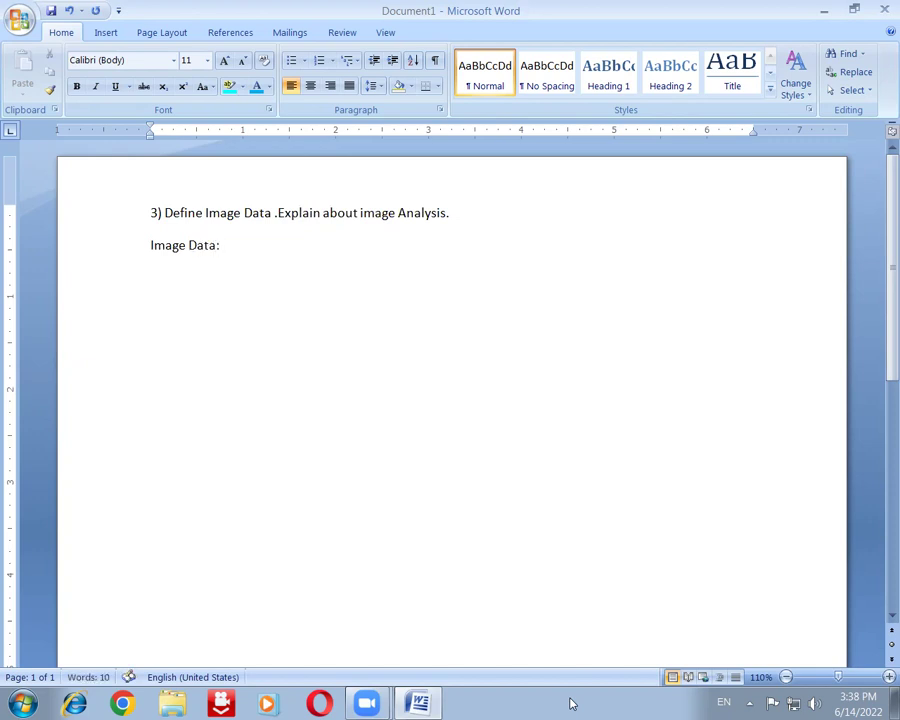
pyautogui.write('-')
pyautogui.press('Return')
pyautogui.write('Image Analysis:-')
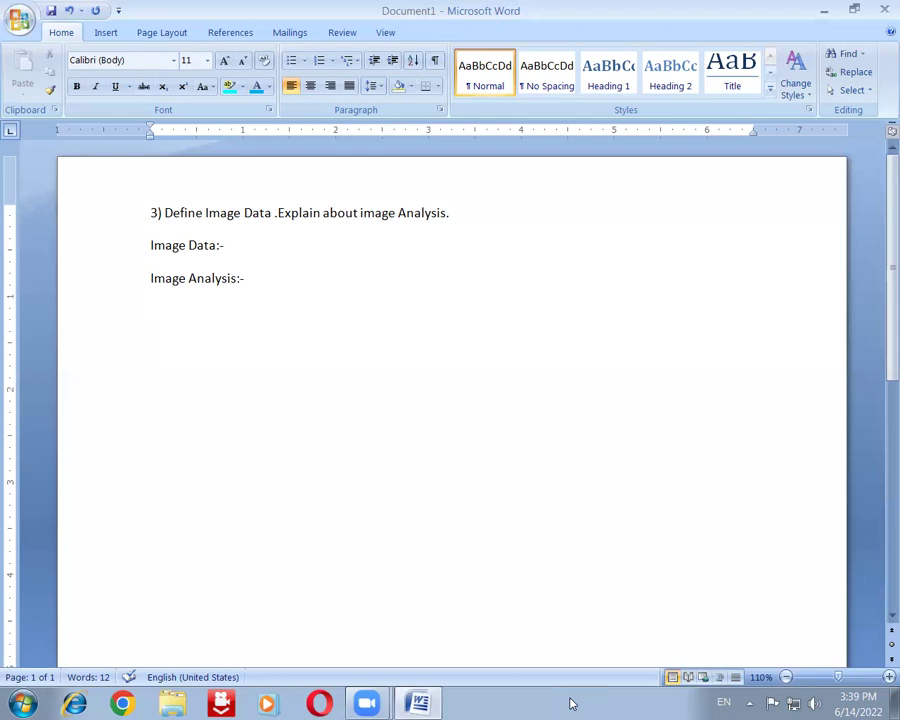
# Start a roman-numbered list under Image Analysis with item i) "Percieved colour and Brightness".
pyautogui.write('i) ')
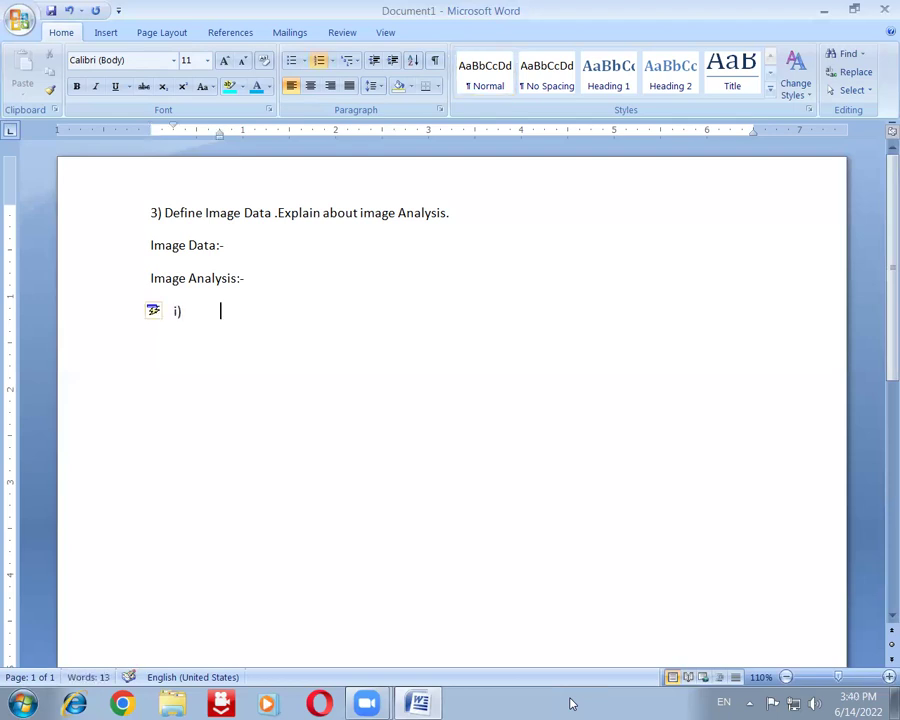
pyautogui.write('Percieved colour and')
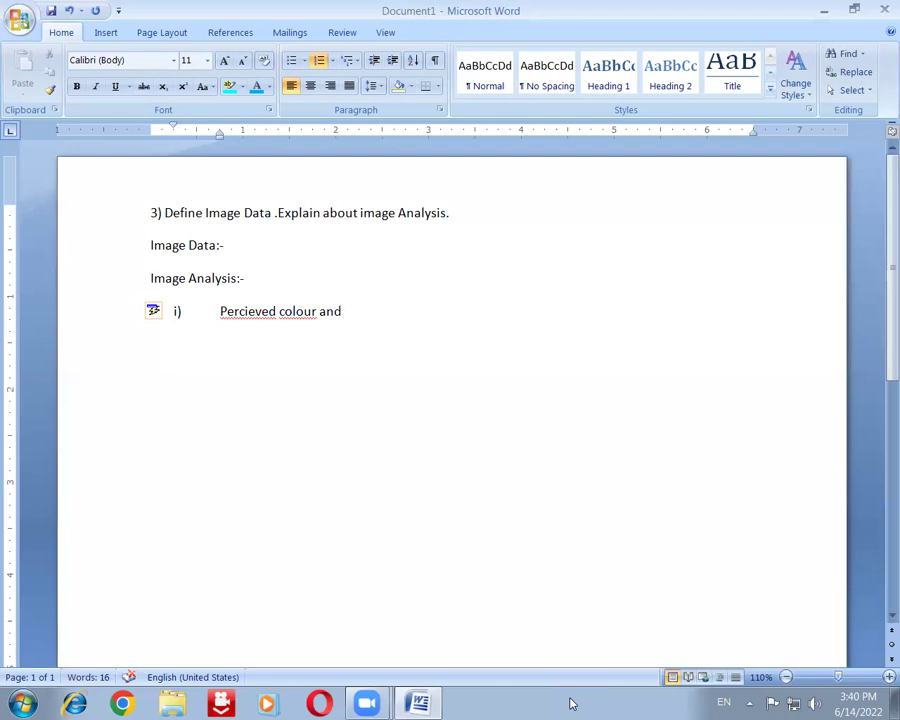
pyautogui.write('Brightness')
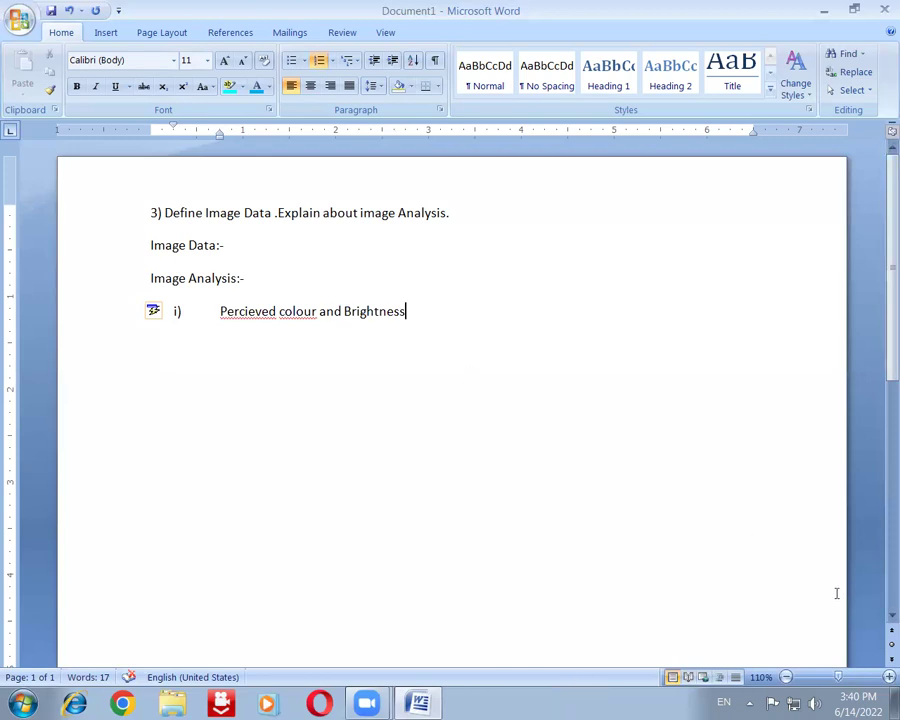
# Add list item ii) "Partial or completely recovery of 3D data in the sence".
pyautogui.press('Return')
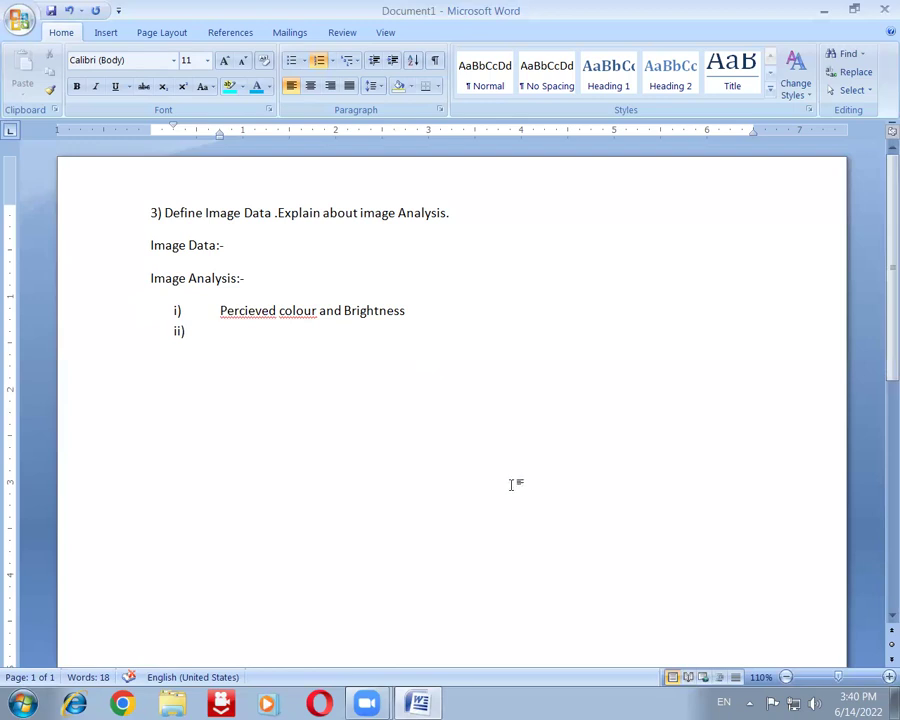
pyautogui.write('Partial or co')
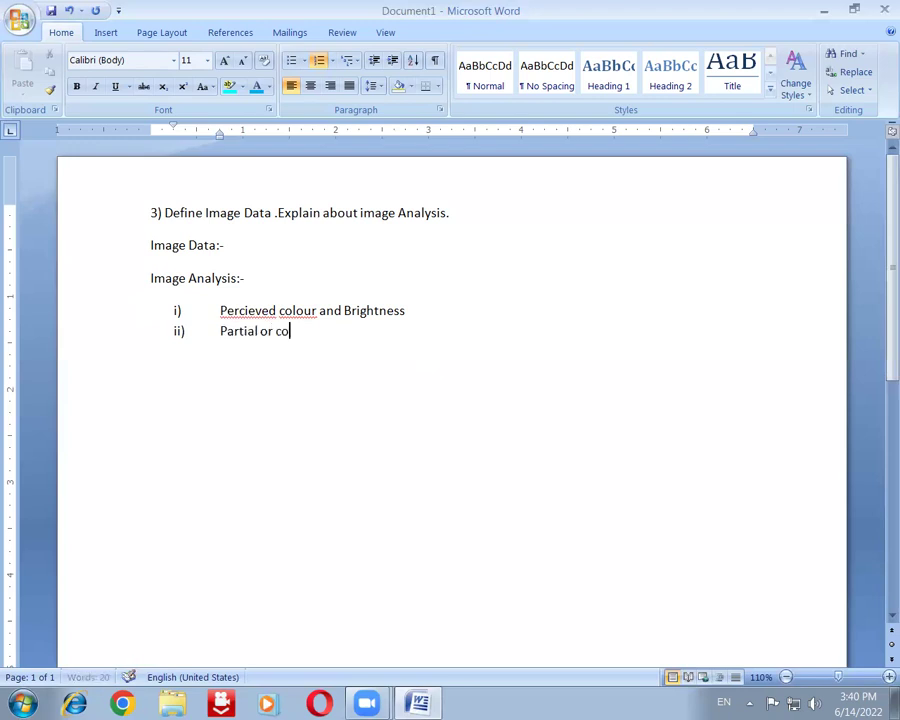
pyautogui.write('mpletely recovery of ')
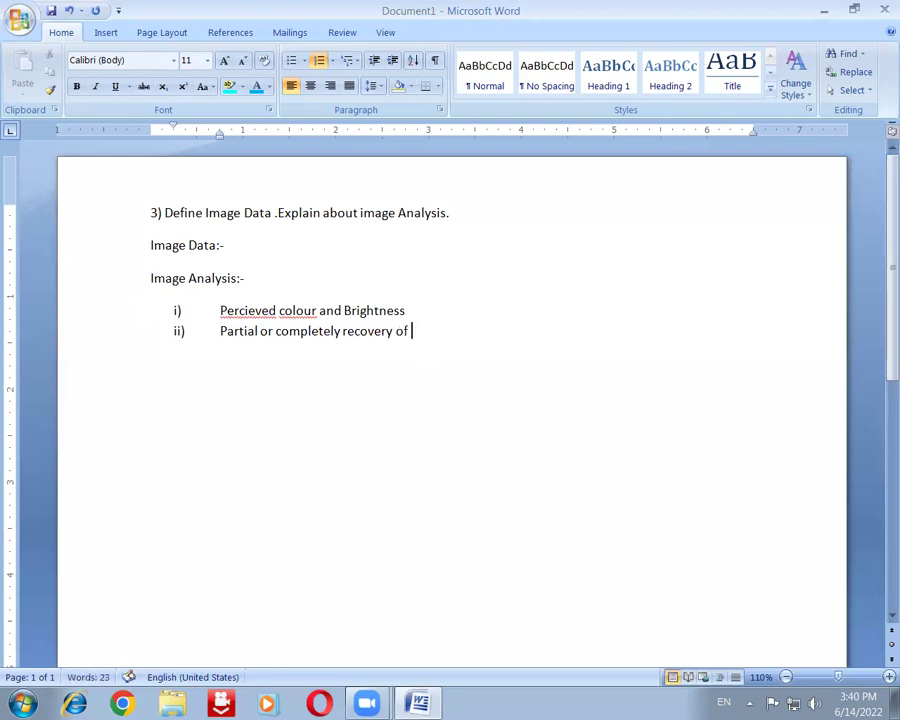
pyautogui.write('#')
pyautogui.press('BackSpace')
pyautogui.write('3D data d')
pyautogui.press('BackSpace')
pyautogui.press('BackSpace')
pyautogui.write('in')
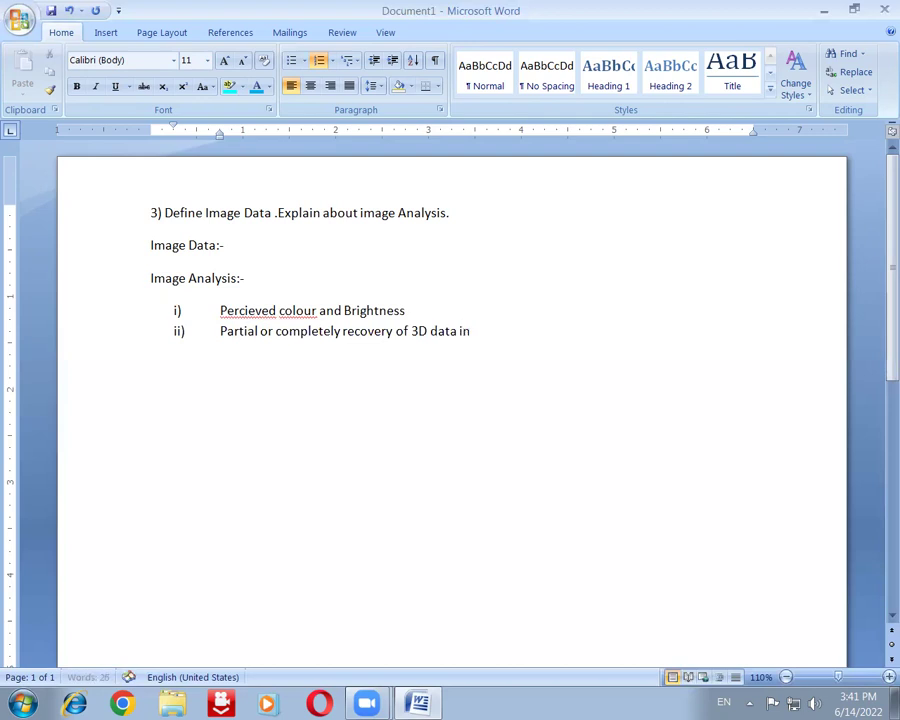
pyautogui.write(' the sence')
pyautogui.moveTo(208, 333); pyautogui.dragTo(566, 368)
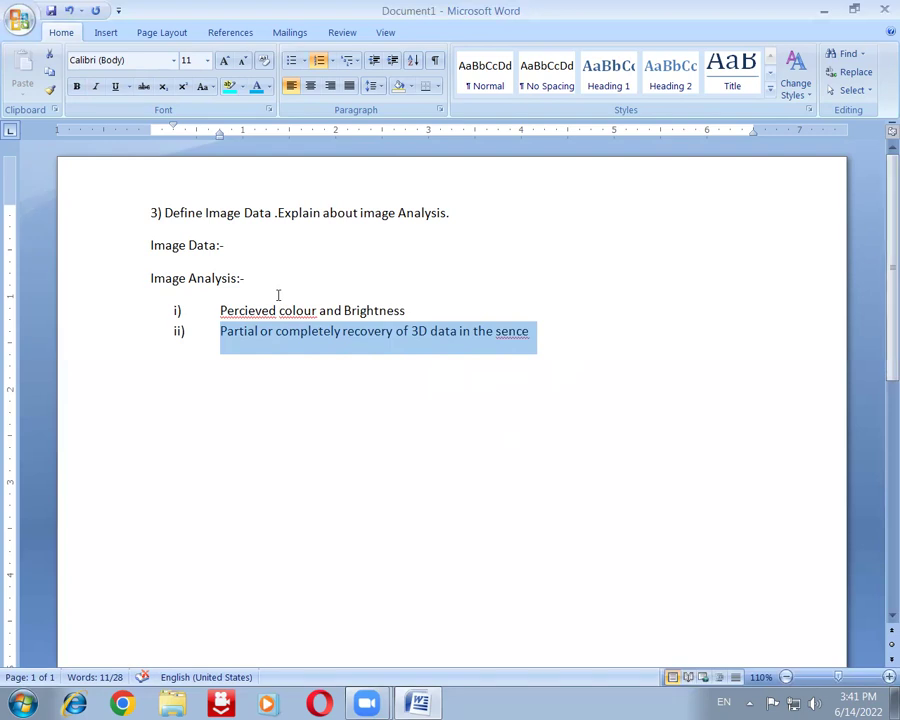
# Add list item iii) "The location of object that have discontinuities in the sence".
pyautogui.click(618, 342)
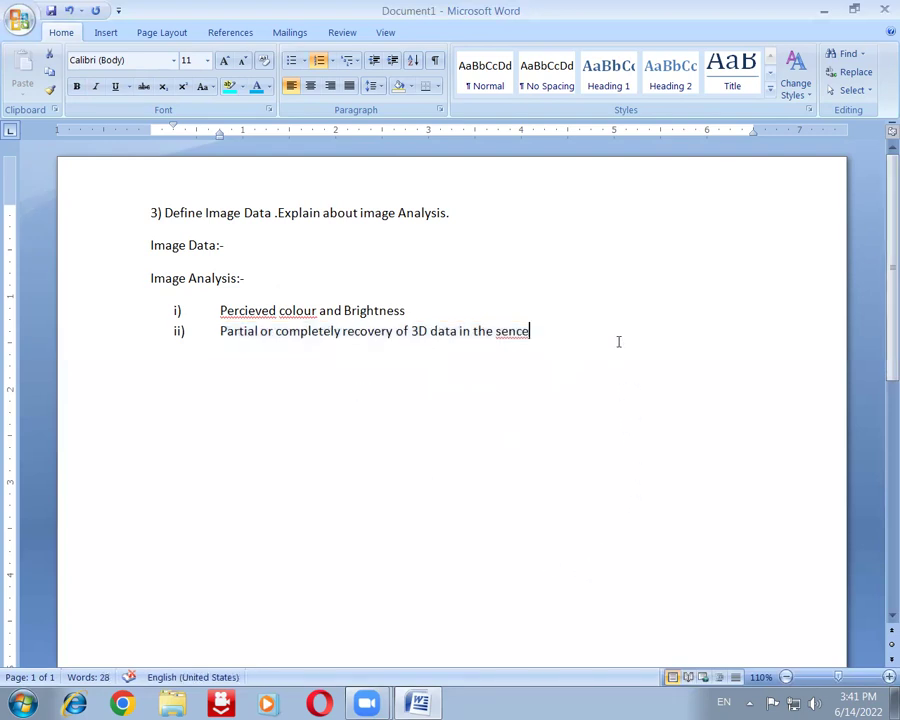
pyautogui.press('Return')
pyautogui.write('The I')
pyautogui.write('ocation of object')
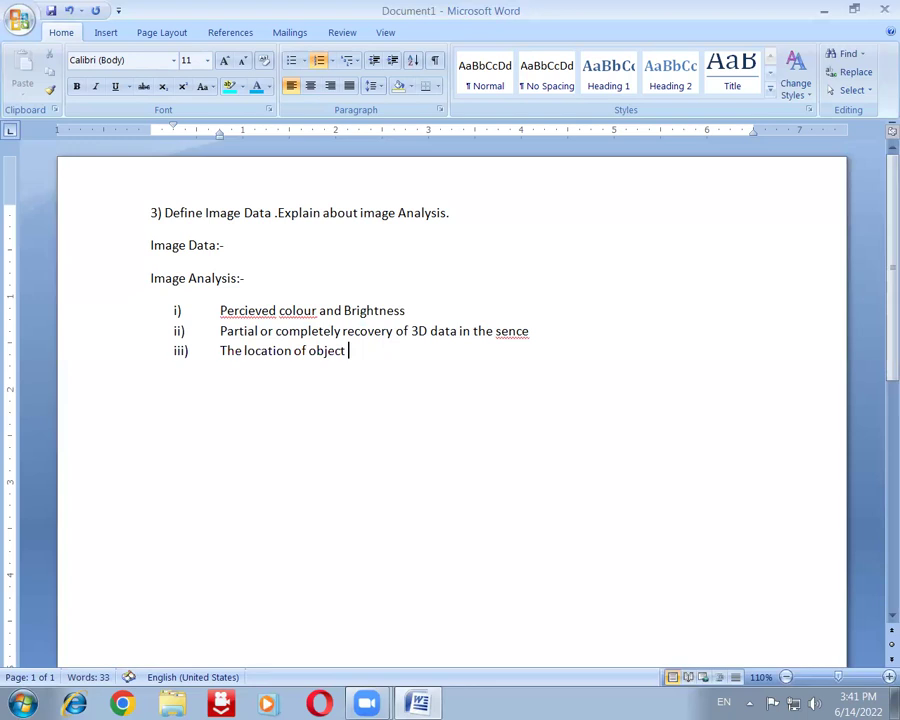
pyautogui.write(' that have discontinuuties')
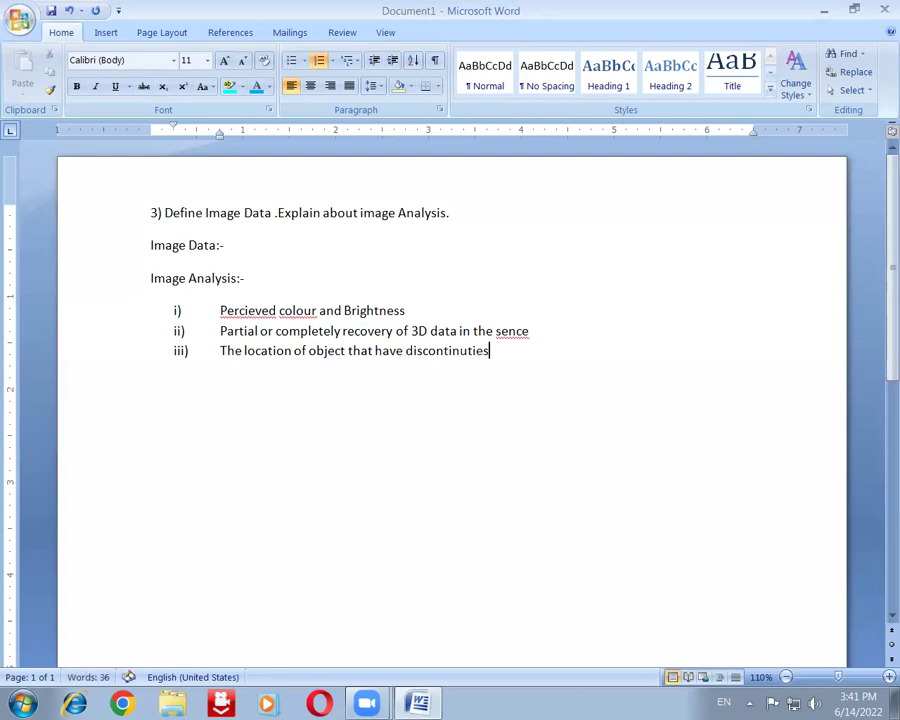
pyautogui.write(' in the')
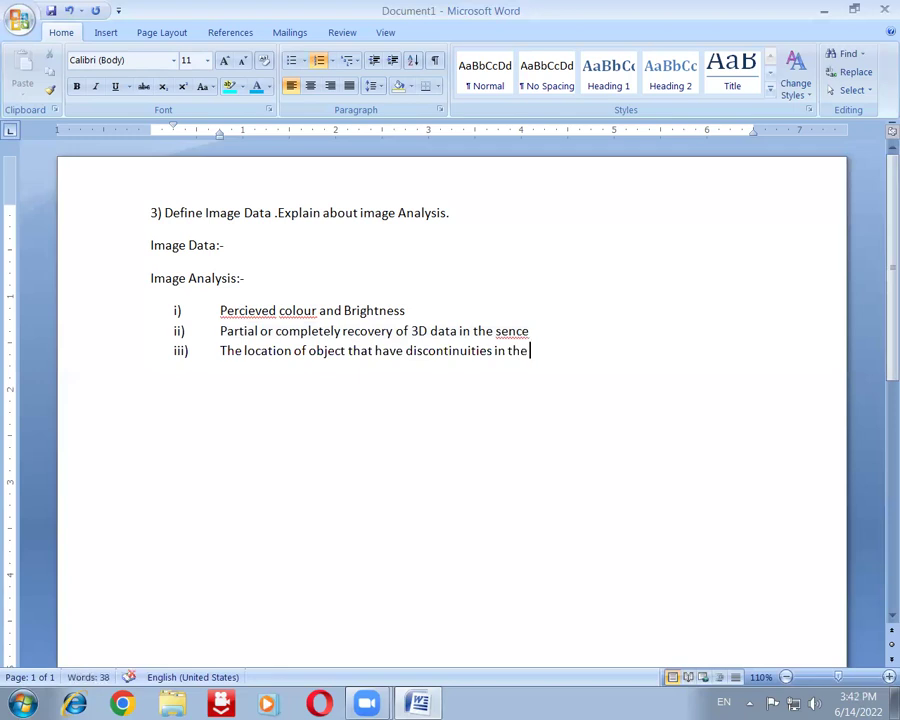
pyautogui.write('sence')
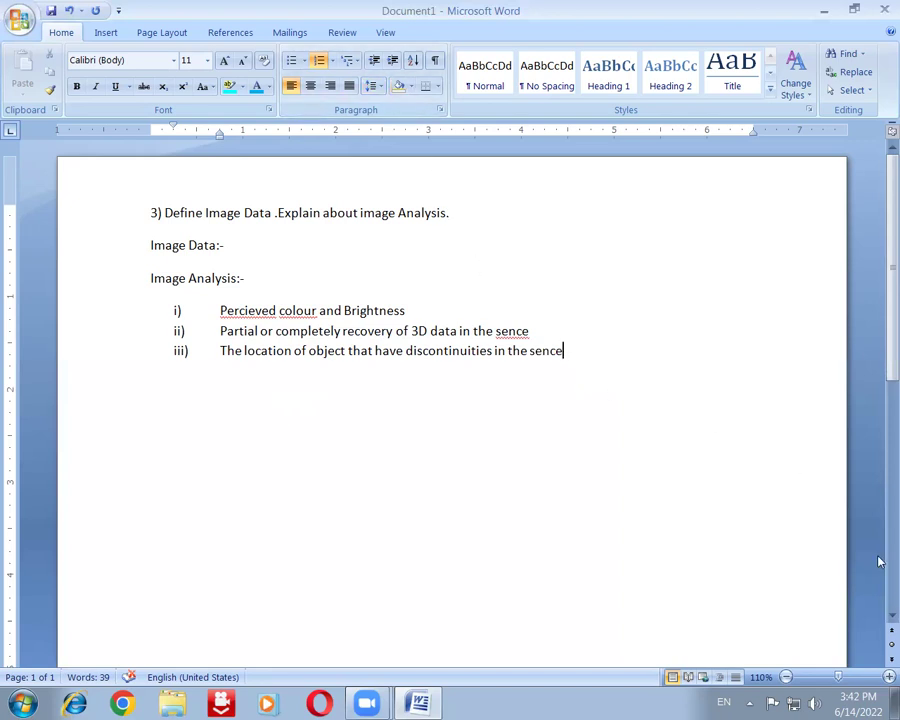
# Add the unnumbered heading "Applications of image analysis" below the list, separated from it by a blank line.
pyautogui.press('Return')
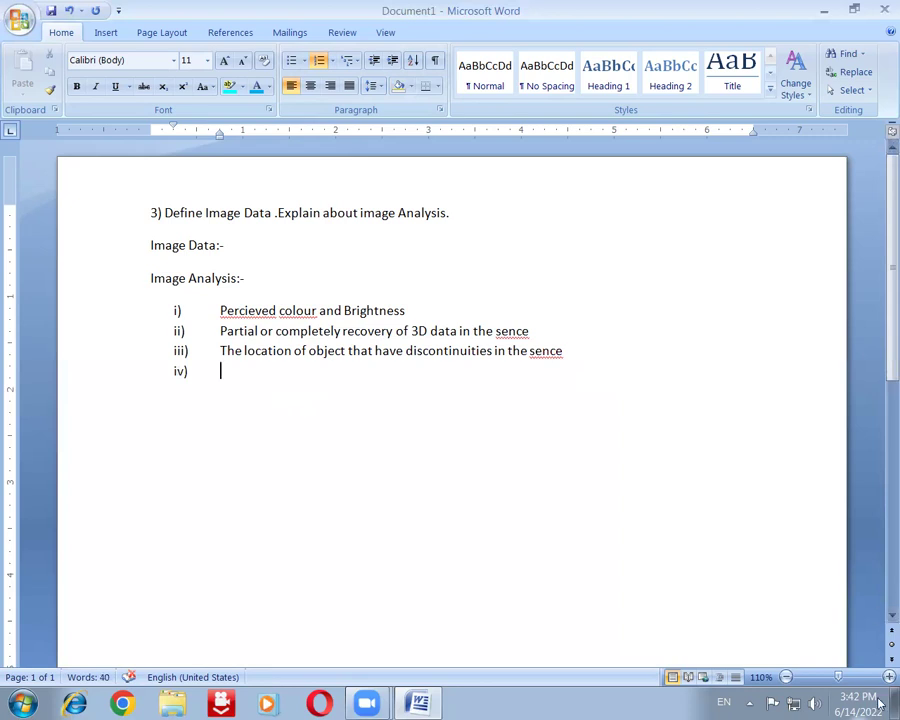
pyautogui.press('BackSpace')
pyautogui.write('Appli')
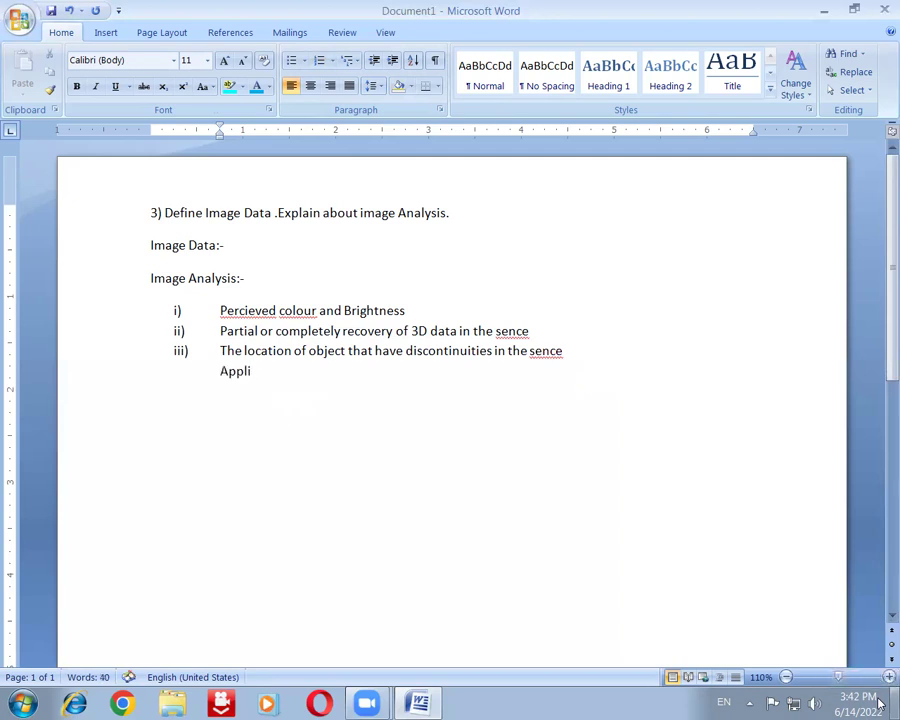
pyautogui.write('catoi')
pyautogui.press('BackSpace')
pyautogui.press('BackSpace')
pyautogui.write('ions of')
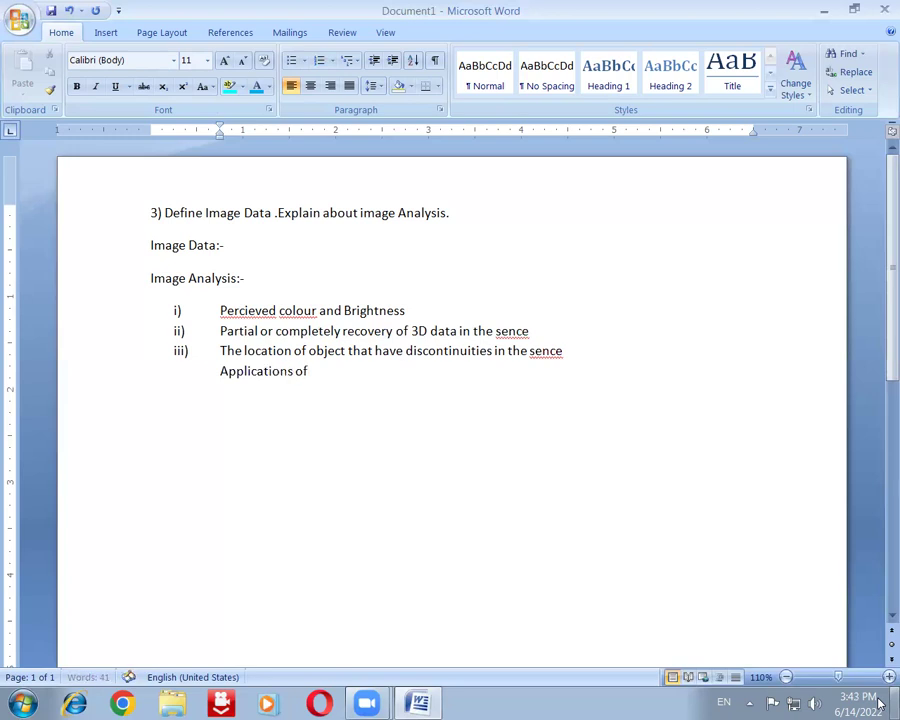
pyautogui.write(' image analysis')
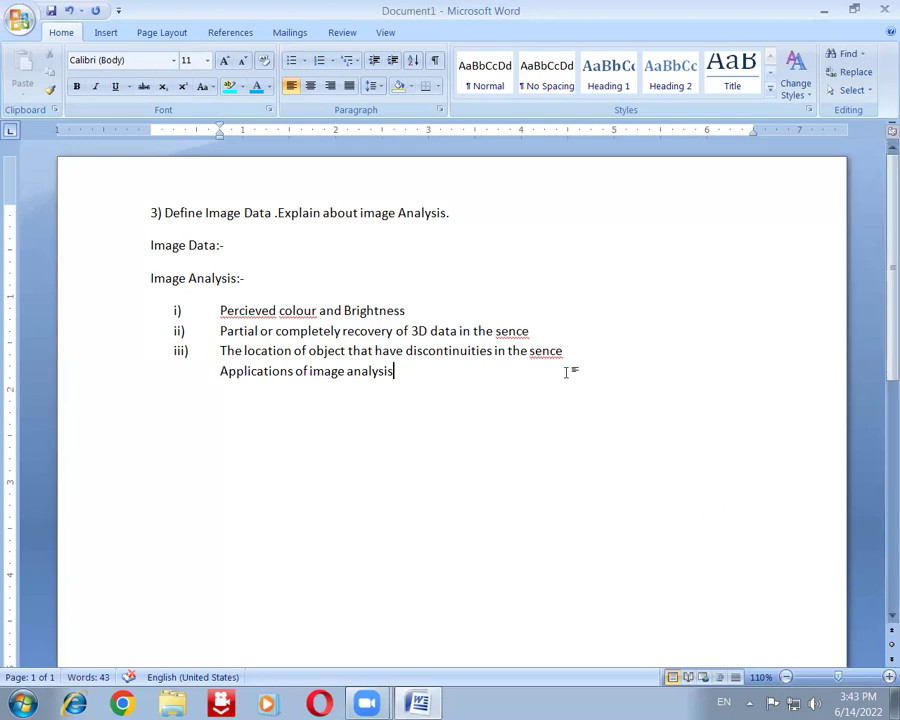
pyautogui.click(217, 369)
pyautogui.press('Return')
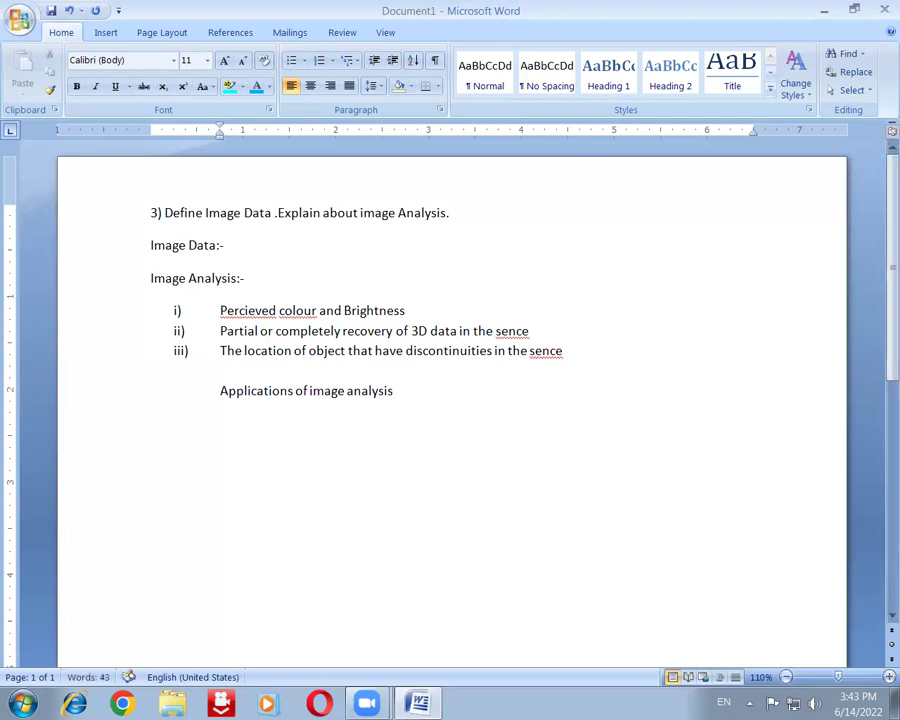
# Start a new roman-numbered list with i) on the line below the "Applications of image analysis" heading.
pyautogui.click(443, 399)
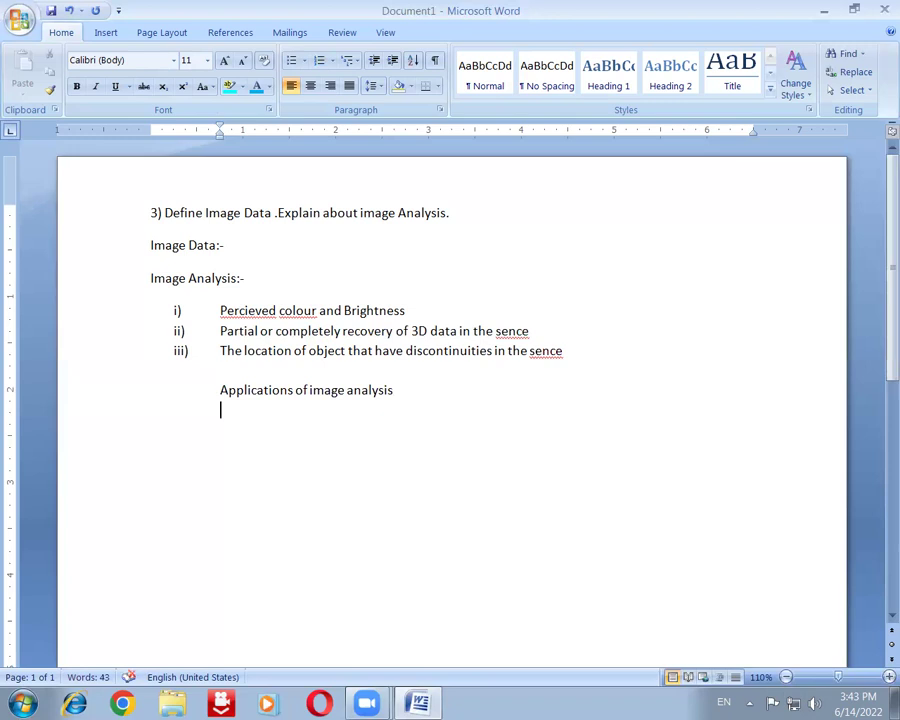
pyautogui.write('1')
pyautogui.press('BackSpace')
pyautogui.write('i)')
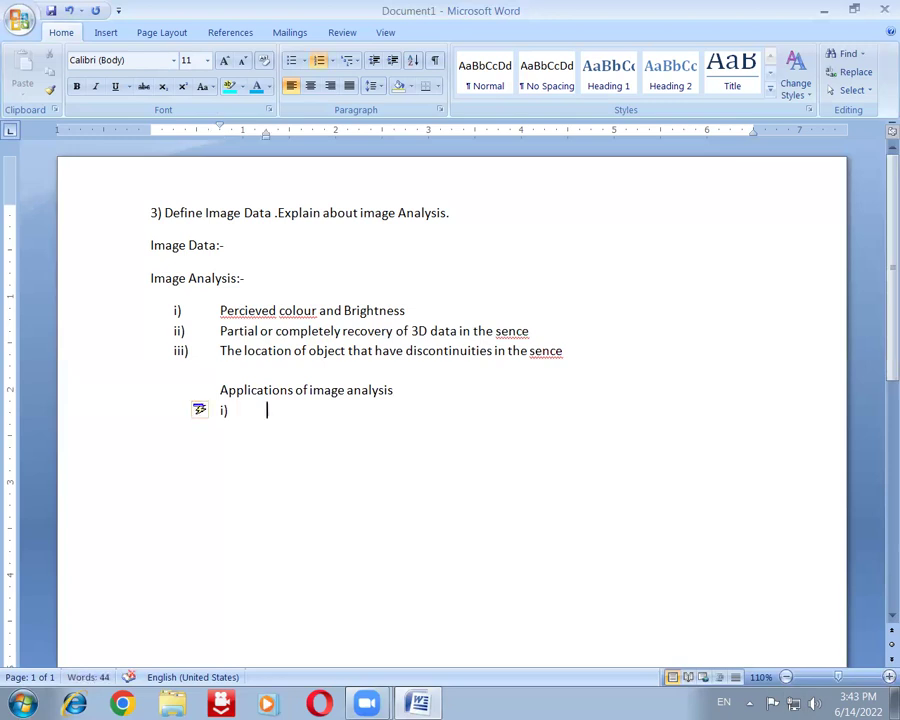